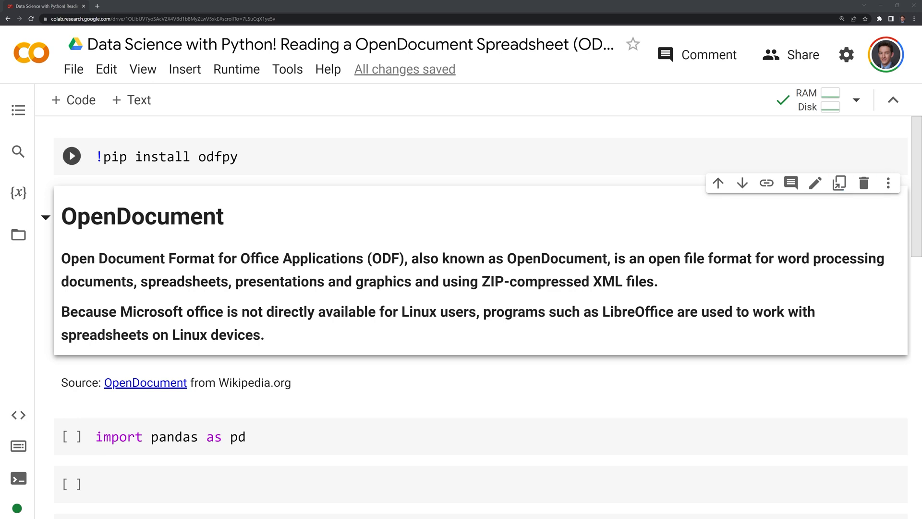
- Check the Files panel, then run the import pandas cell as execution [1]
left_click(18, 235)
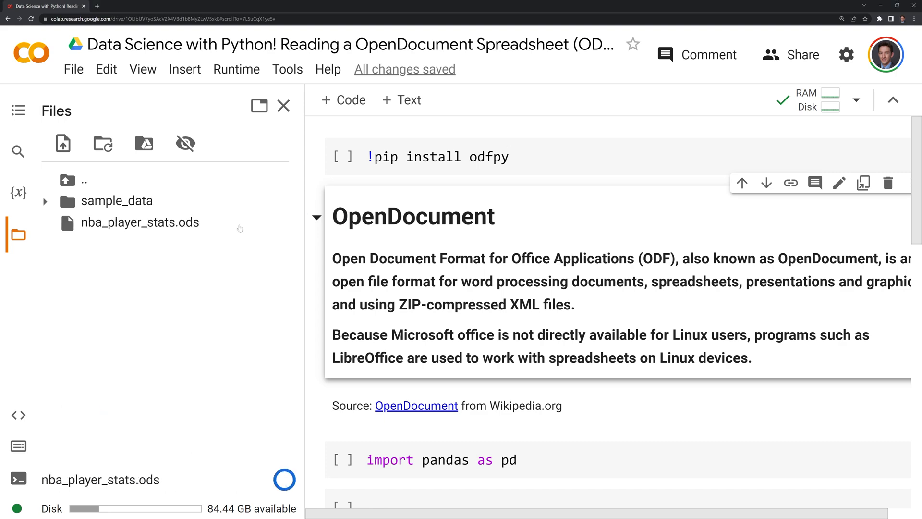
left_click(284, 106)
scroll(462, 289, "down", 2)
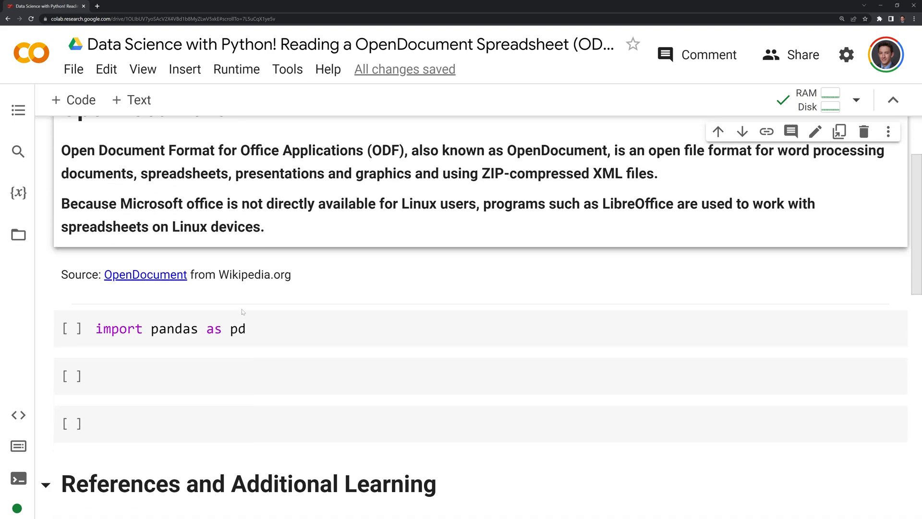
scroll(239, 316, "down", 1)
left_click(432, 292)
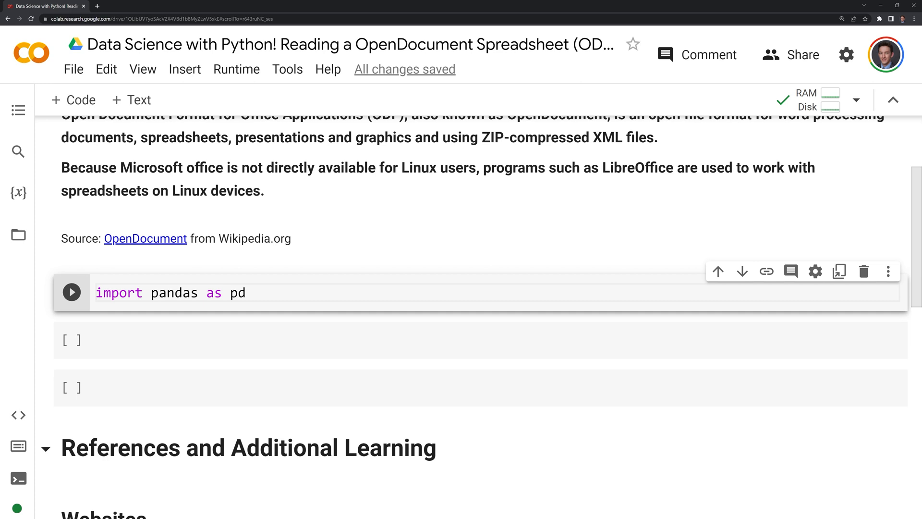
key("shift+Return")
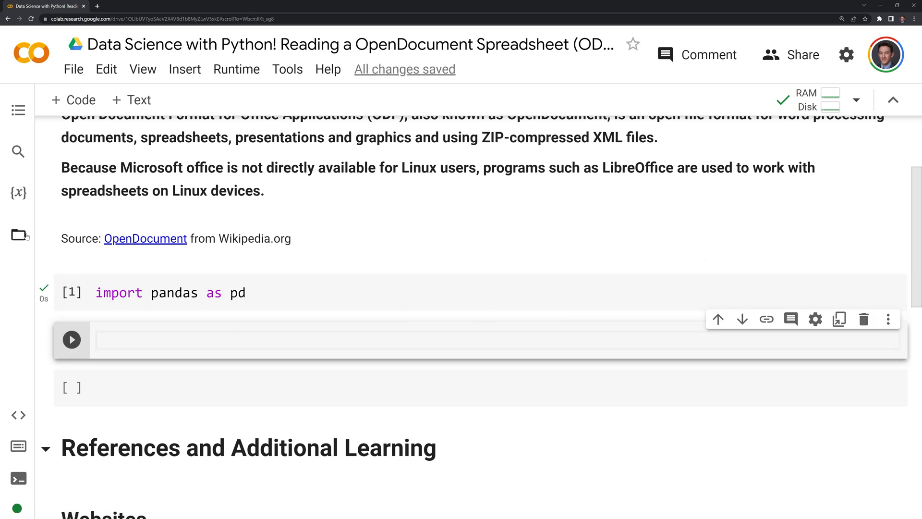
- Inspect the options menu of nba_player_stats.ods in the Files panel without choosing anything
left_click(18, 235)
left_click(293, 223)
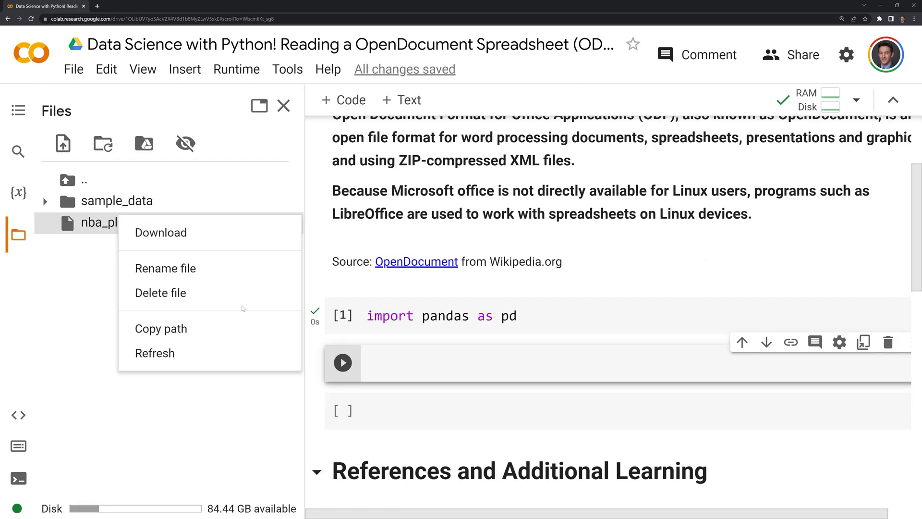
left_click(163, 328)
left_click(283, 106)
scroll(433, 288, "down", 1)
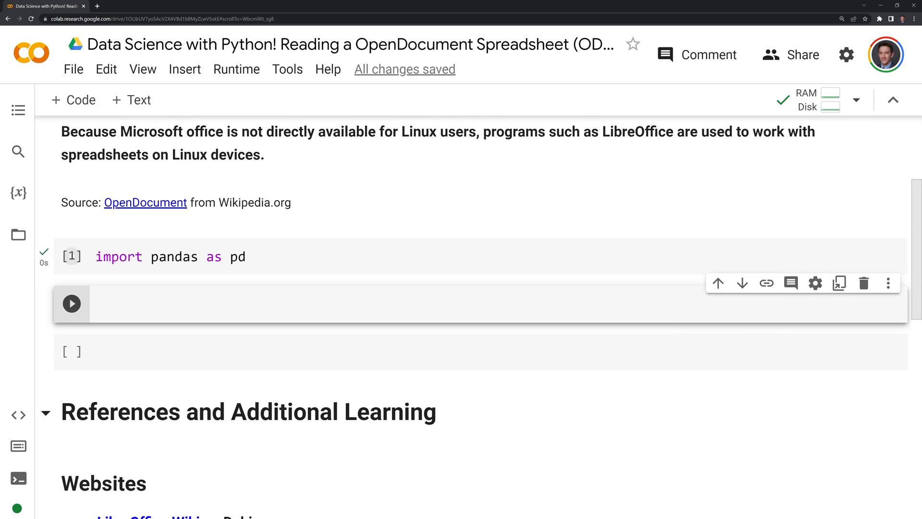
type("d")
type("f")
type(" = pd")
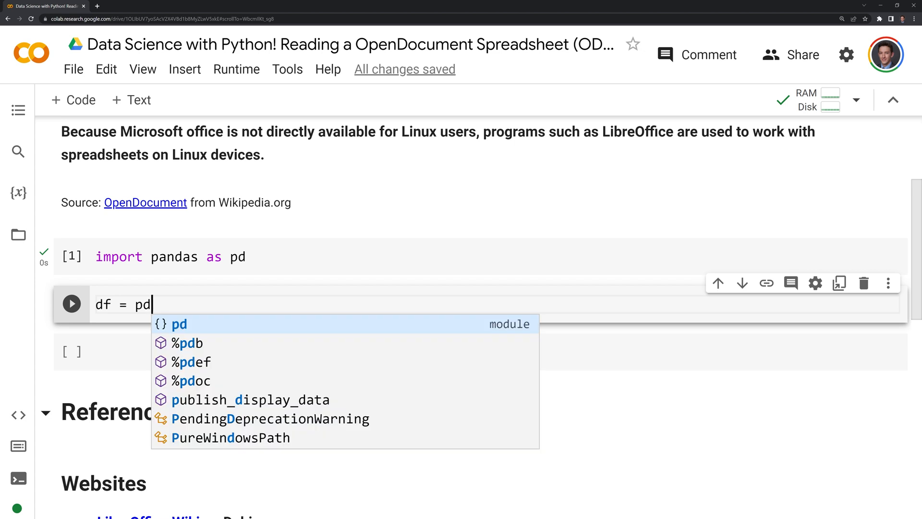
type(".")
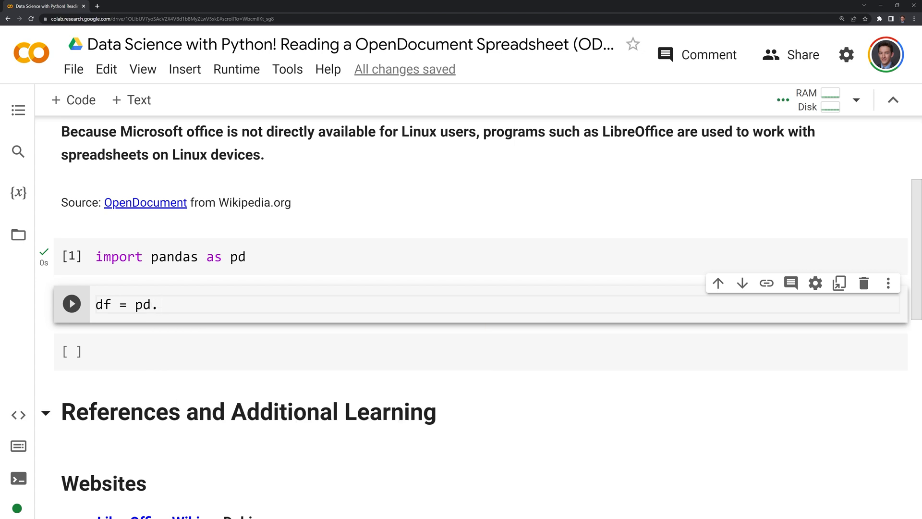
type("read_excel()")
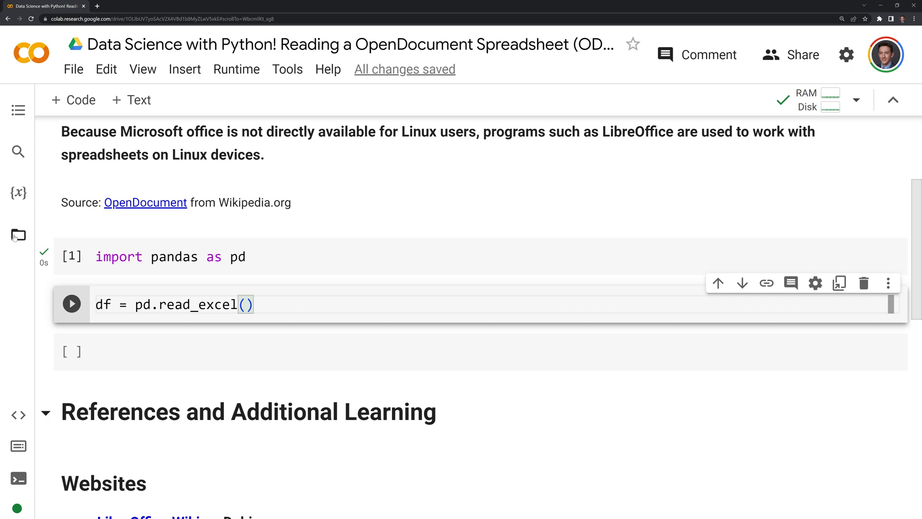
- Copy the path of nba_player_stats.ods and paste '/content/nba_player_stats.ods' into read_excel's parentheses
left_click(19, 235)
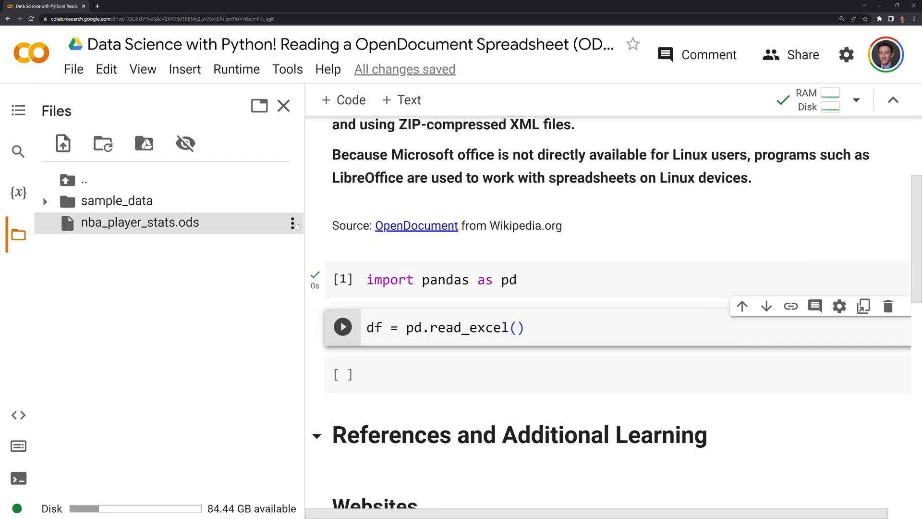
left_click(292, 222)
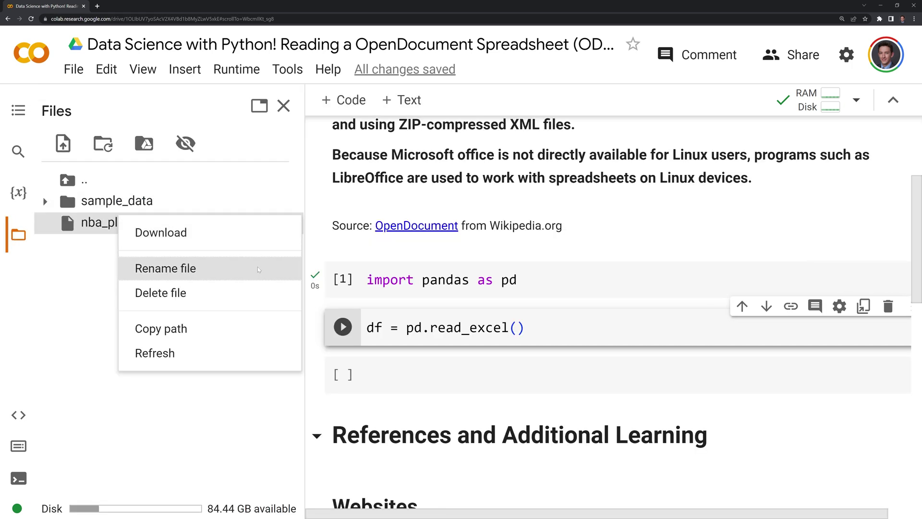
left_click(204, 330)
left_click(283, 105)
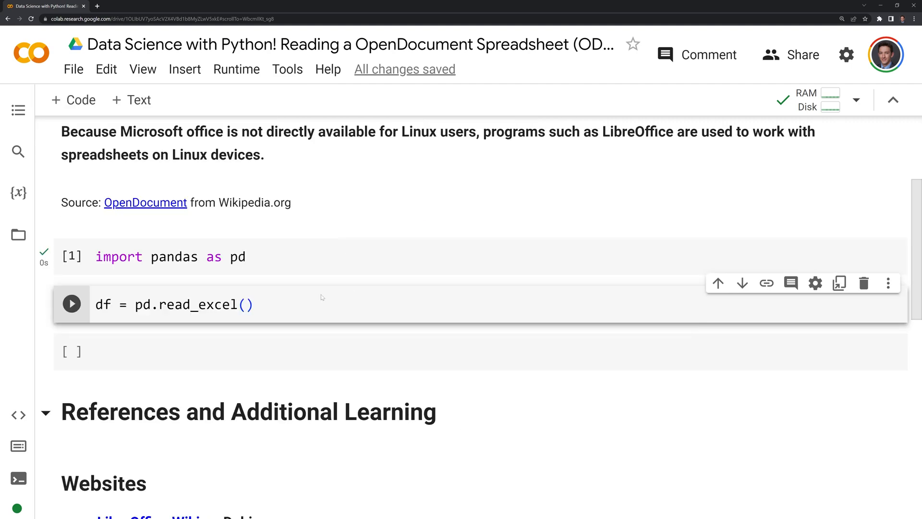
left_click(245, 304)
key("ctrl+v")
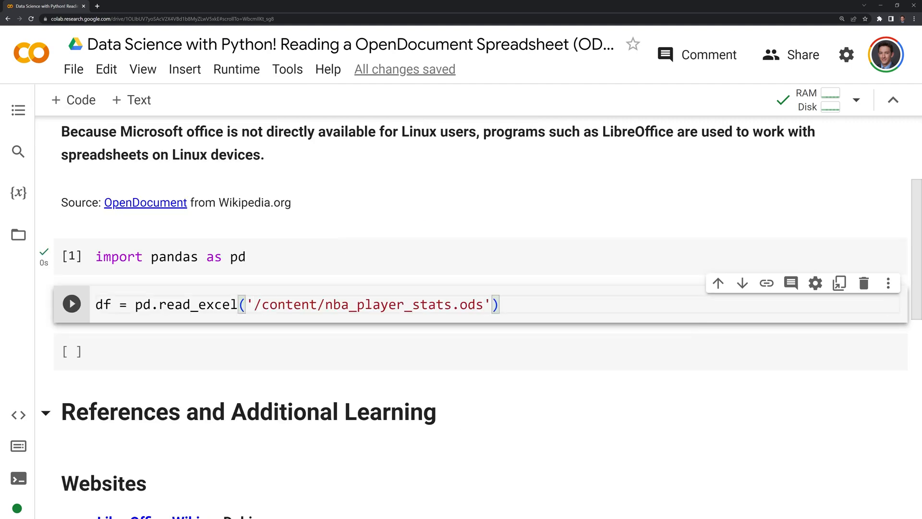
- Run the read_excel cell (ImportError for odfpy), then run the !pip install odfpy cell
key("shift+Return")
scroll(461, 288, "up", 2)
scroll(461, 288, "up", 1)
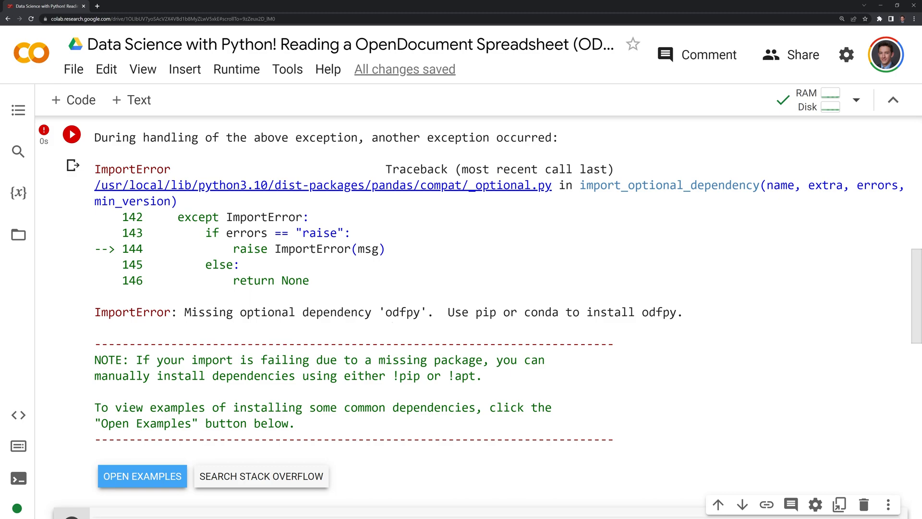
scroll(407, 325, "up", 3)
scroll(43, 318, "up", 5)
scroll(43, 318, "up", 3)
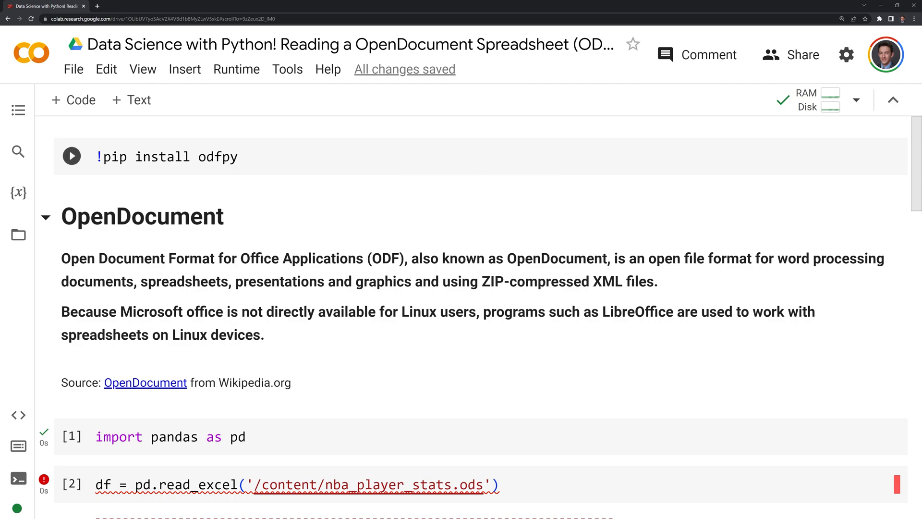
left_click(72, 157)
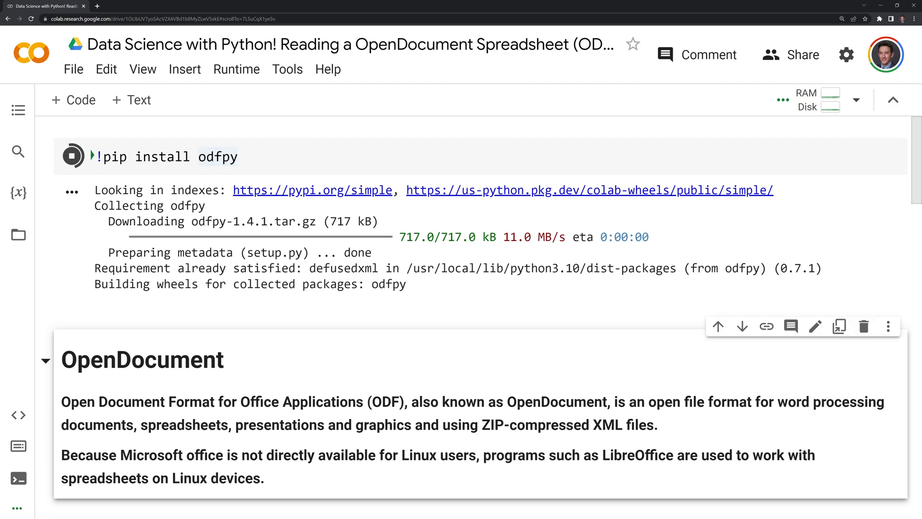
scroll(237, 200, "down", 3)
scroll(237, 200, "down", 3)
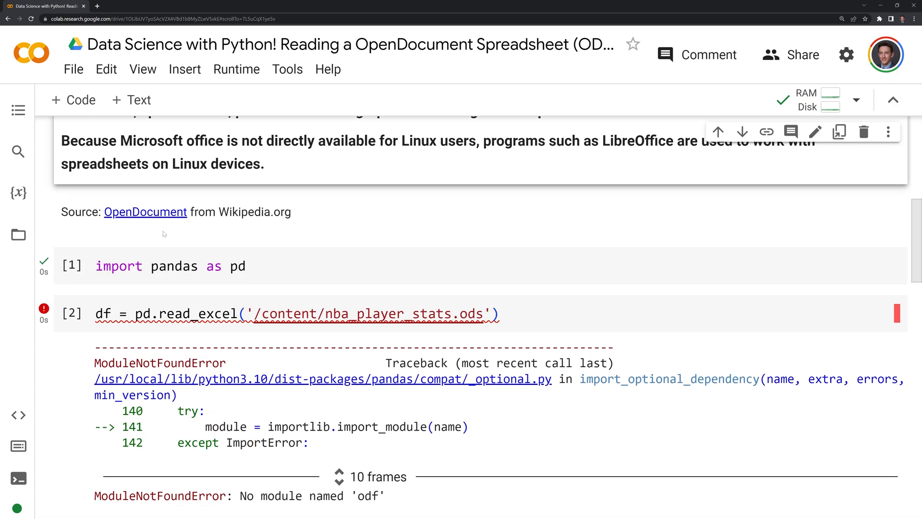
- Rerun the read_excel cell, then run a df cell to display the NBA player stats DataFrame
left_click(71, 314)
key("ctrl+m")
type("b")
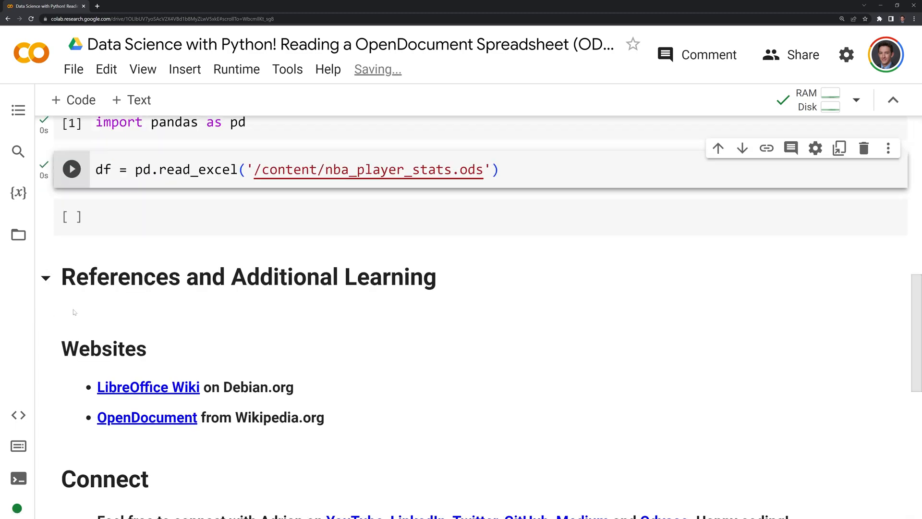
type("df")
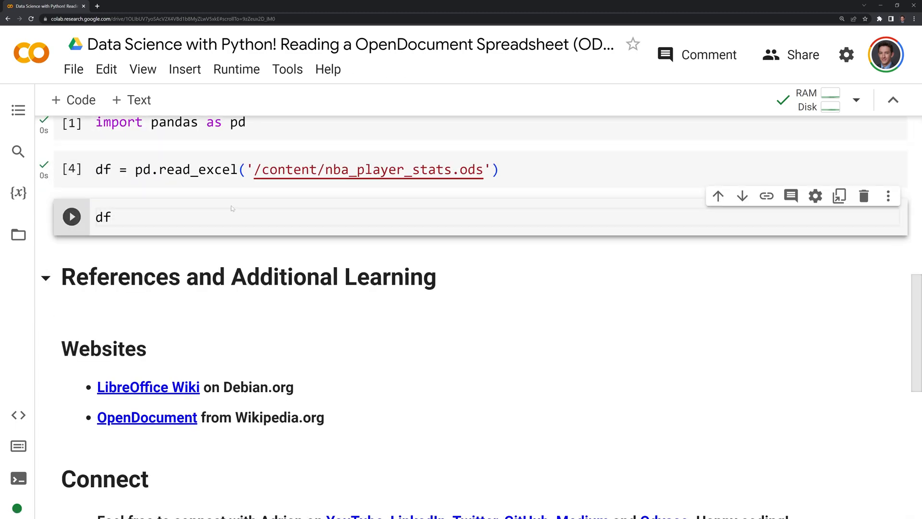
key("shift+Return")
scroll(66, 409, "up", 3)
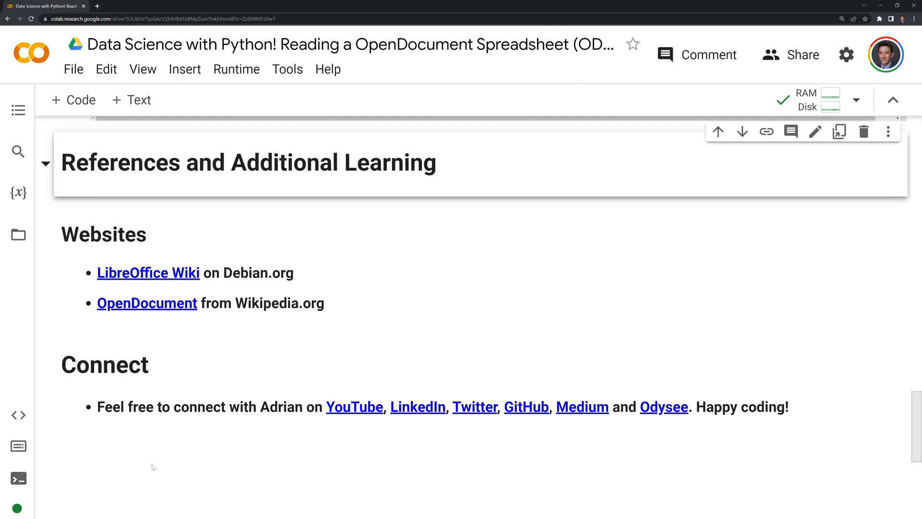
- Save the notebook with Ctrl+S
key("ctrl+s")
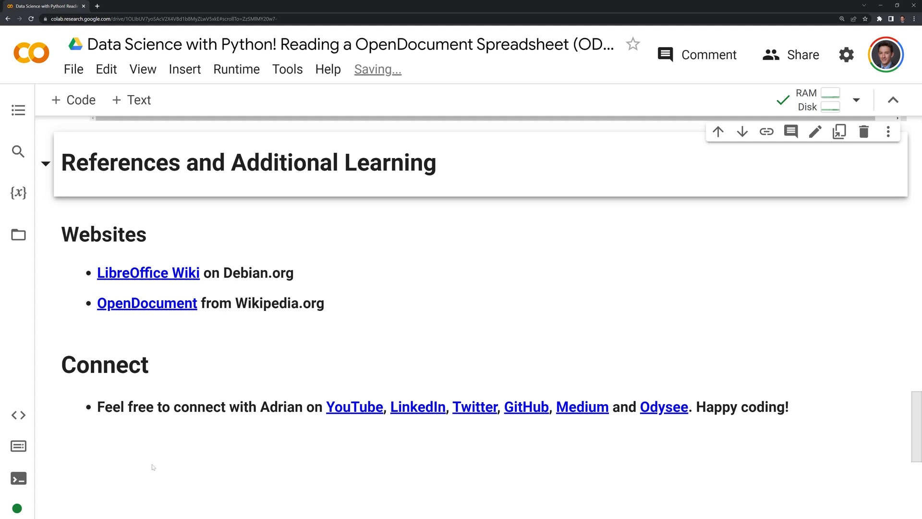